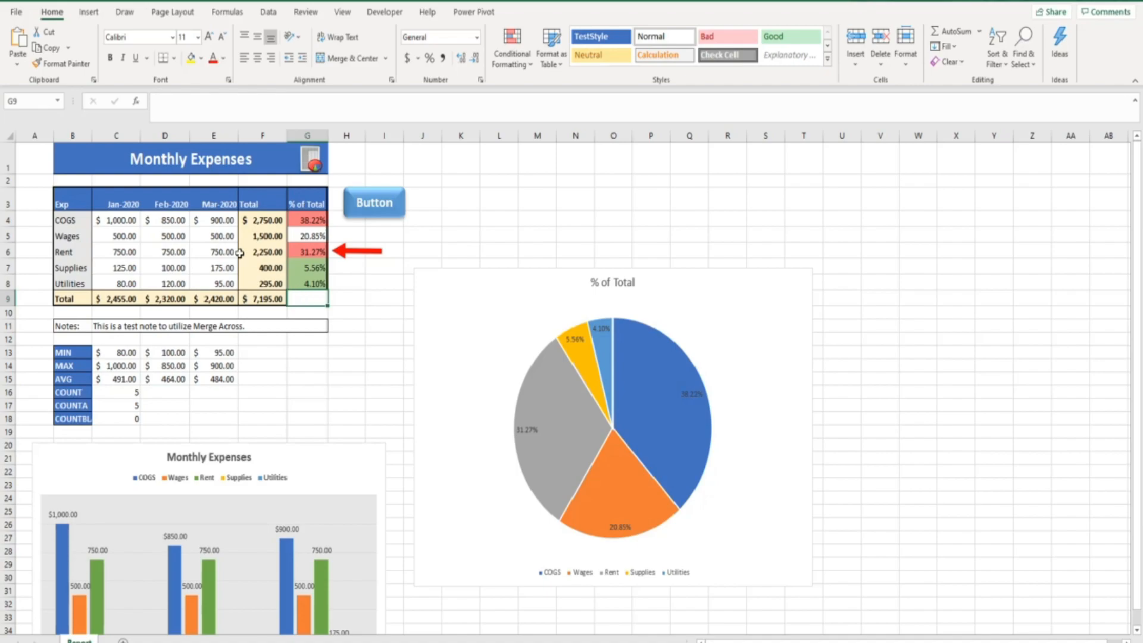
Clear the three month dates from the expense table's header cells C3:E3.
click(114, 202)
drag(114, 203, 207, 198)
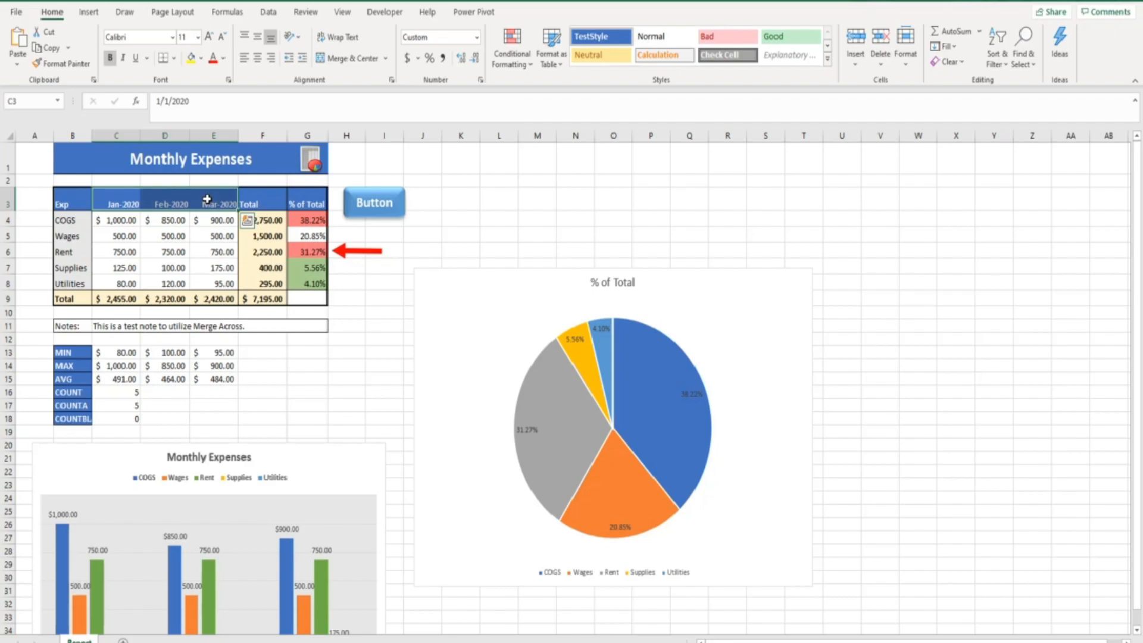
key(Delete)
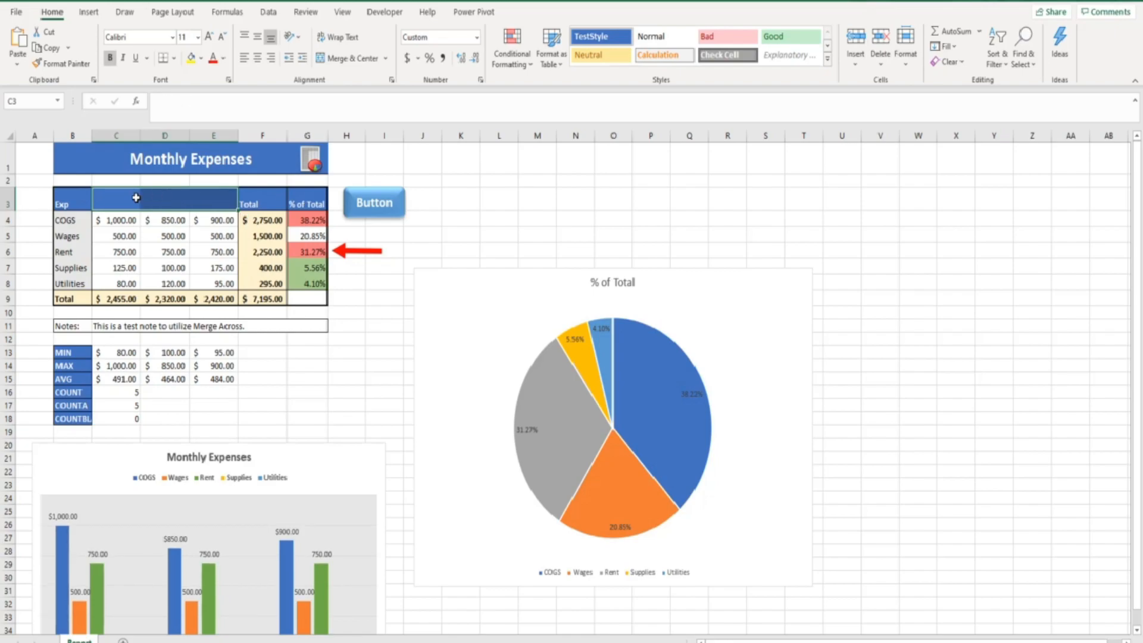
Enter the generic column headings Month 1, Month 2 and Month 3 in cells C3, D3 and E3.
click(115, 203)
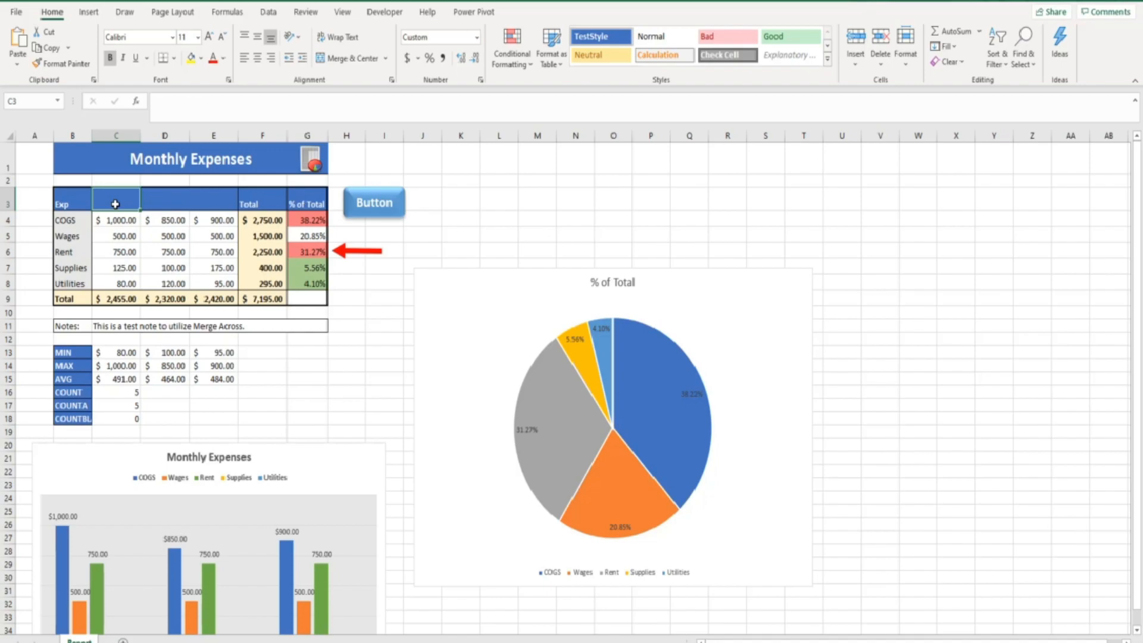
text(Month 2)
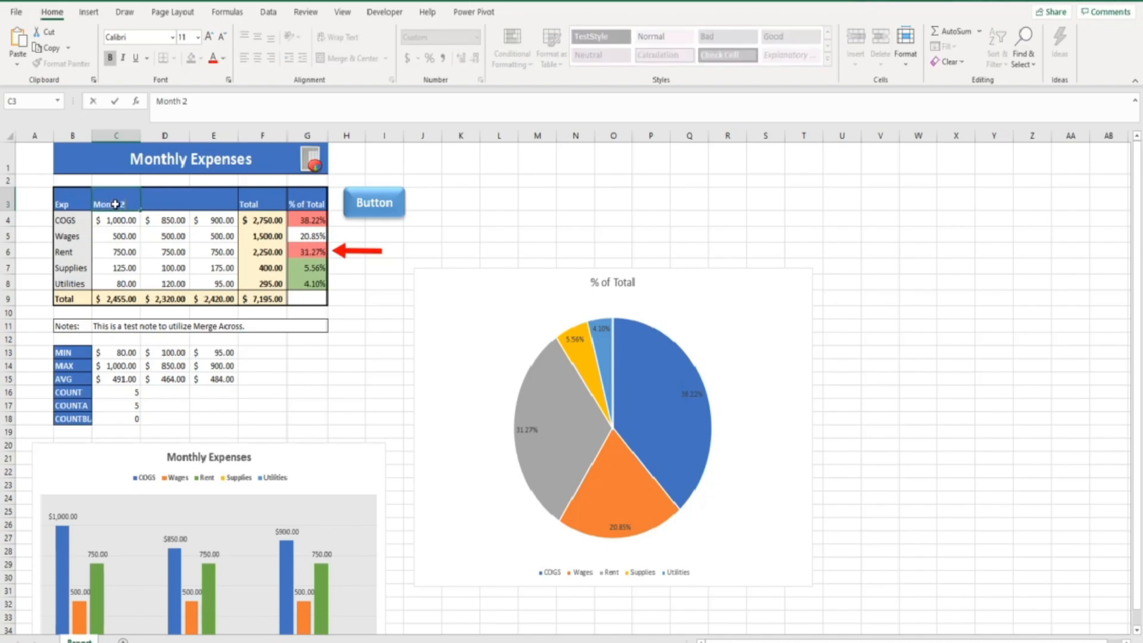
key(BackSpace)
text(1)
key(Tab)
text(Month)
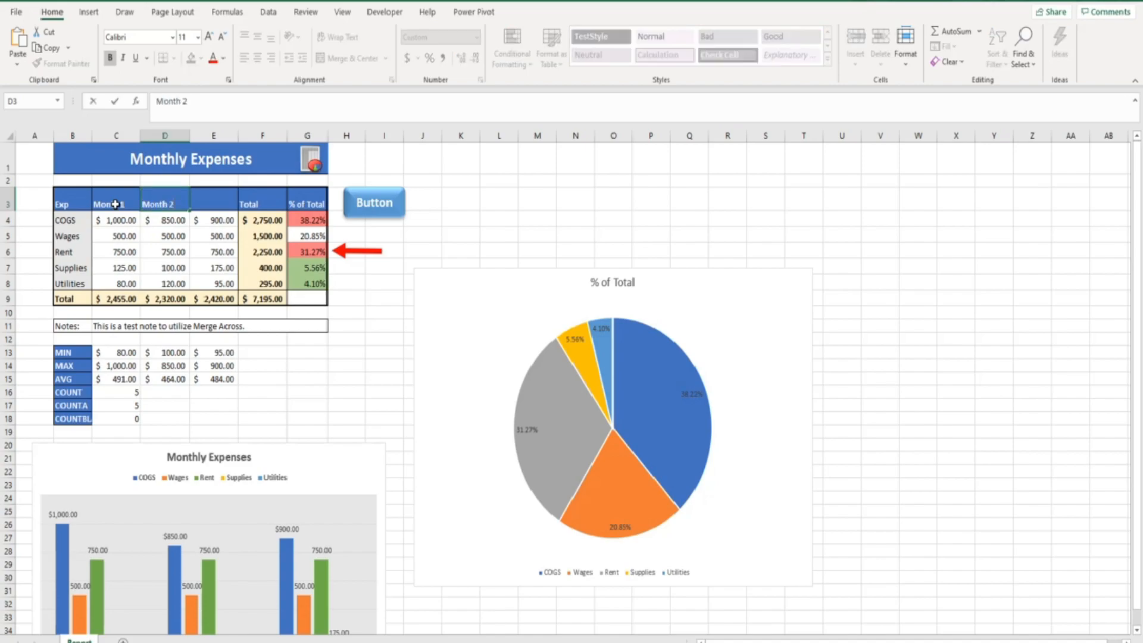
key(Tab)
text(mont)
key(BackSpace)
key(BackSpace)
key(BackSpace)
key(BackSpace)
text(Month 3)
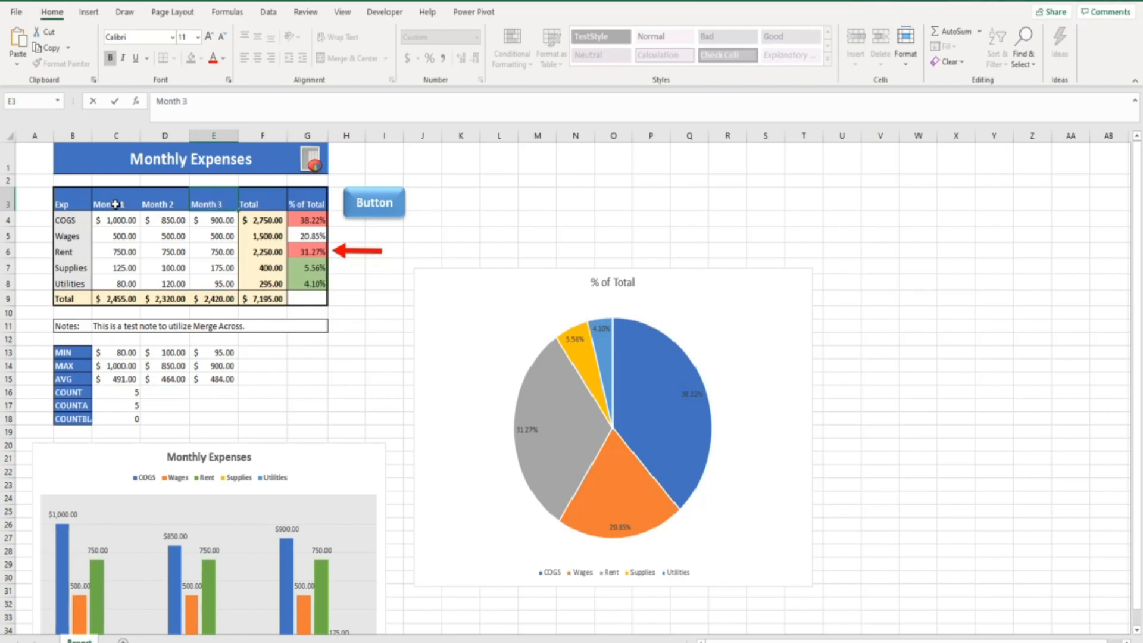
key(Return)
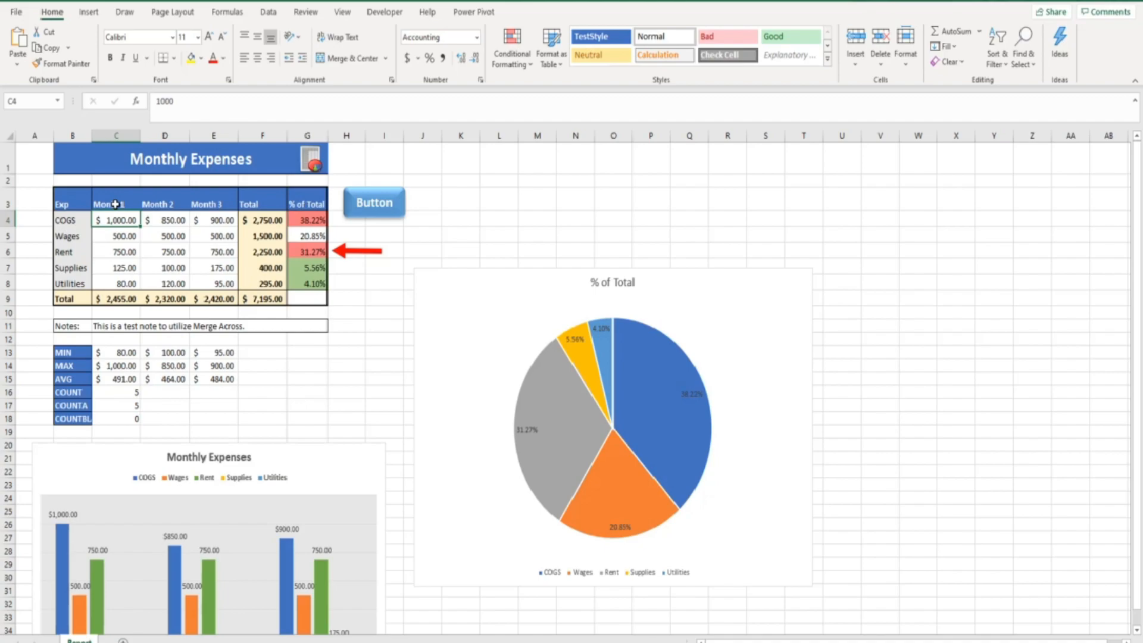
Clear all expense amounts in C4:E8, keeping the total and percentage formulas.
drag(118, 219, 205, 285)
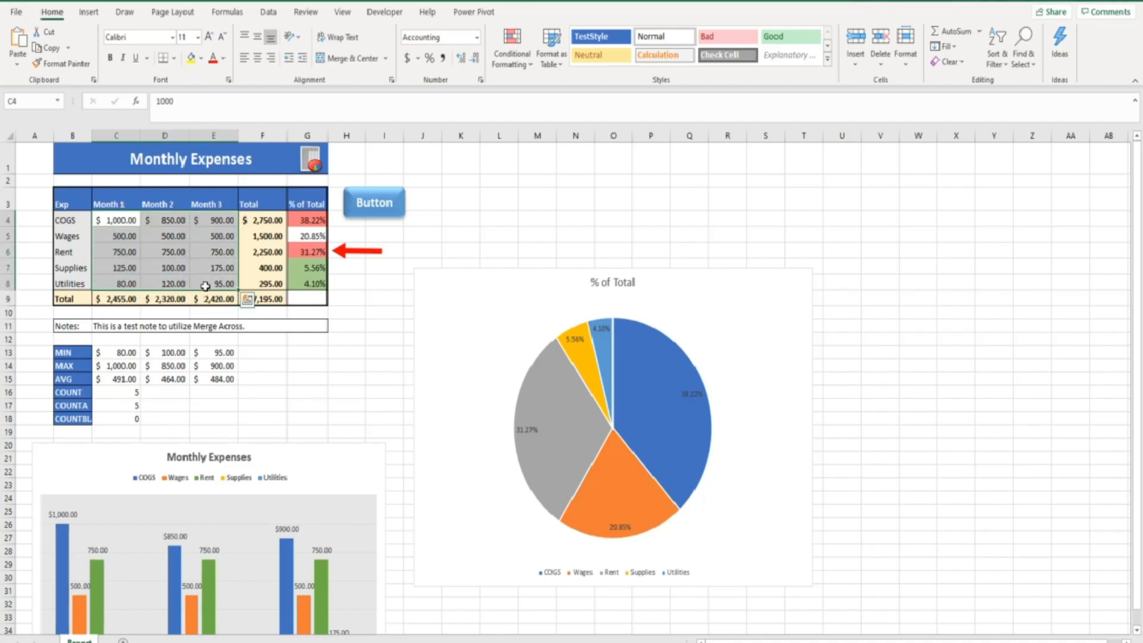
key(Delete)
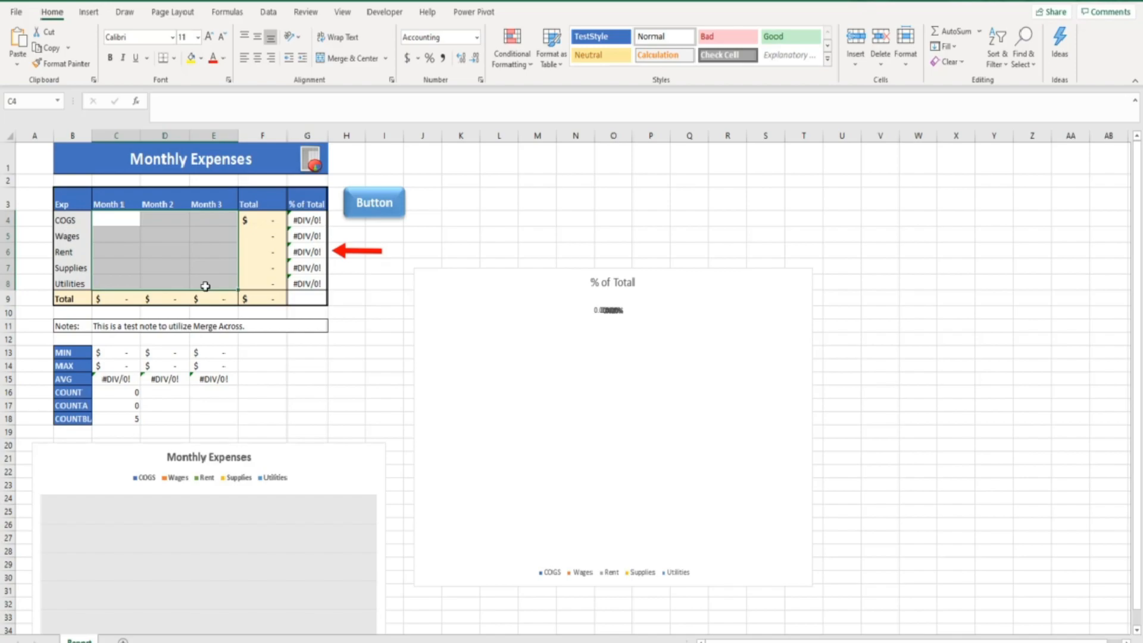
click(205, 285)
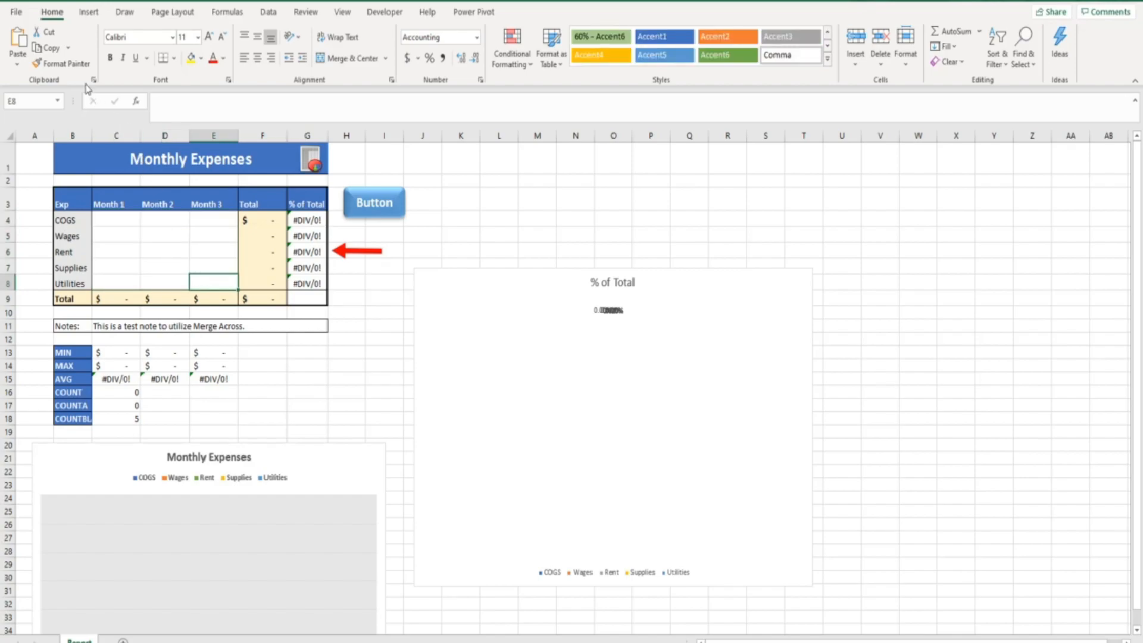
Save the workbook as an Excel Template (*.xltx) named Monthly Exp Temp in Custom Office Templates and close it.
click(17, 18)
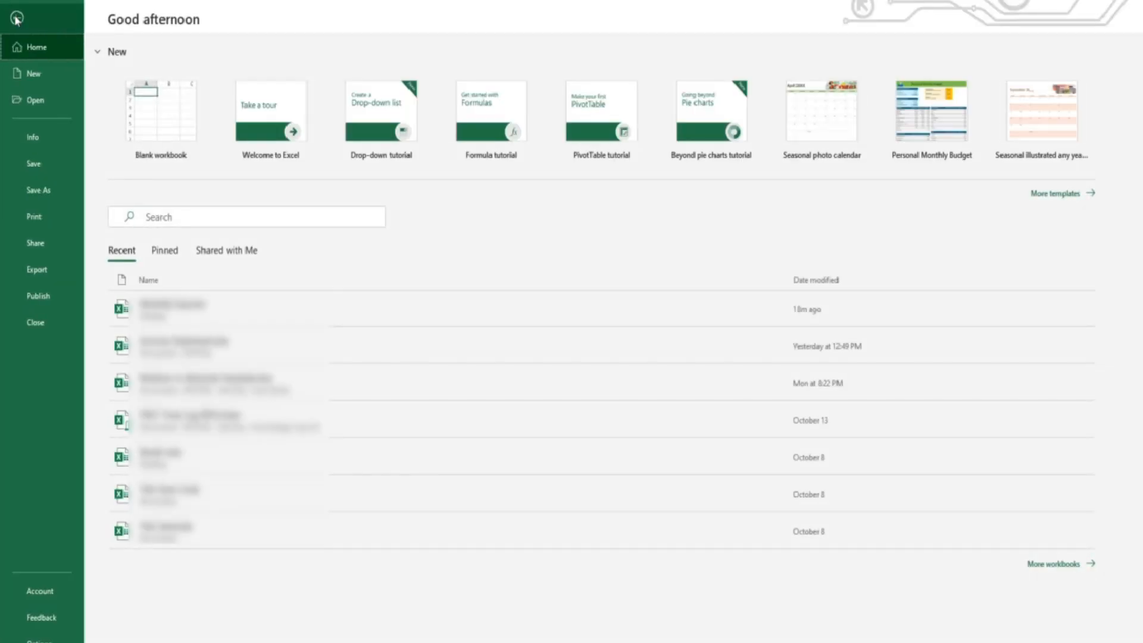
click(59, 187)
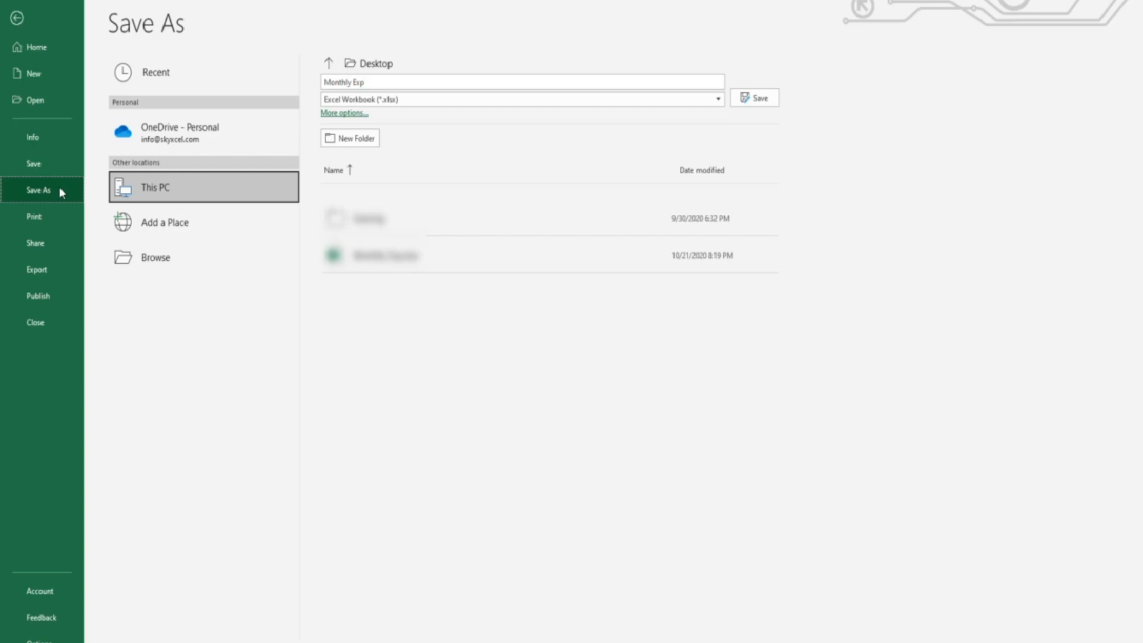
click(393, 81)
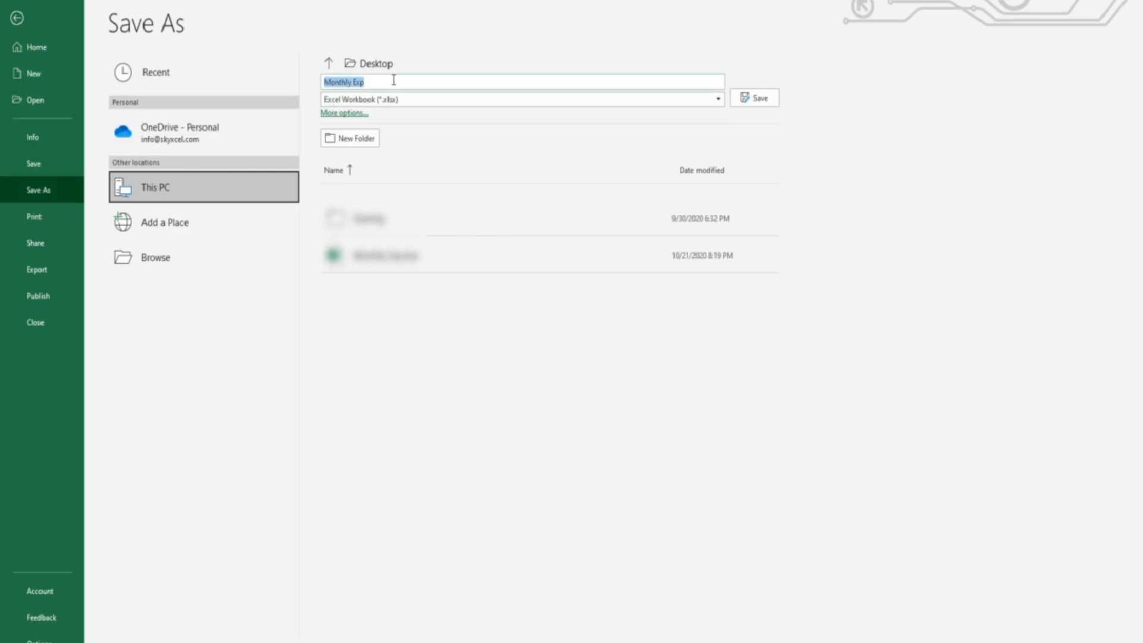
click(394, 80)
text(Temp)
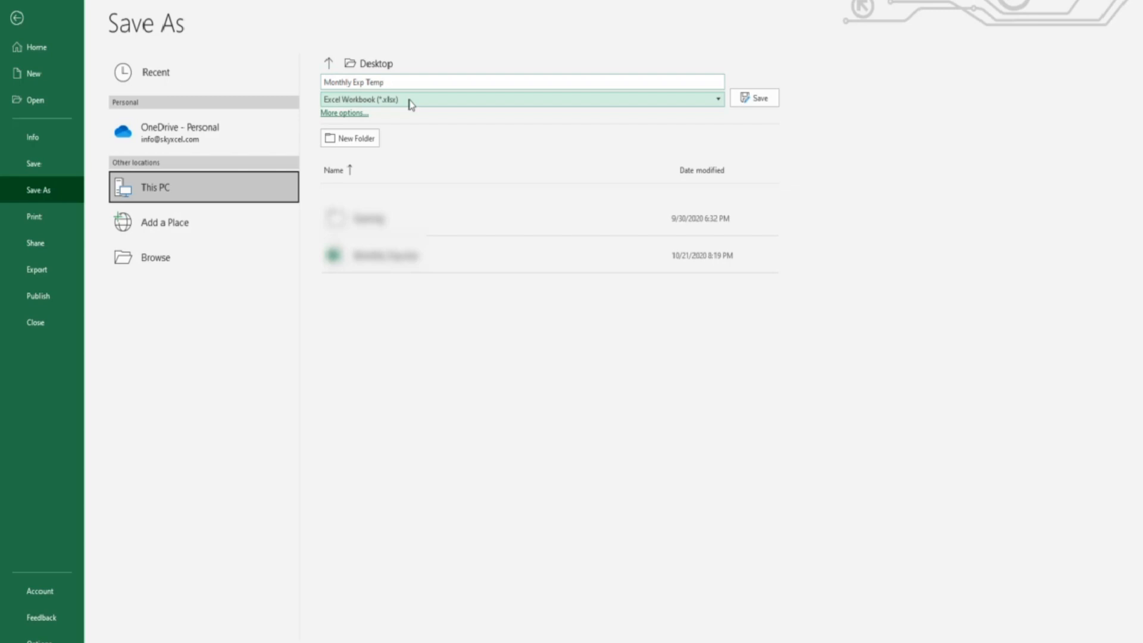
click(411, 101)
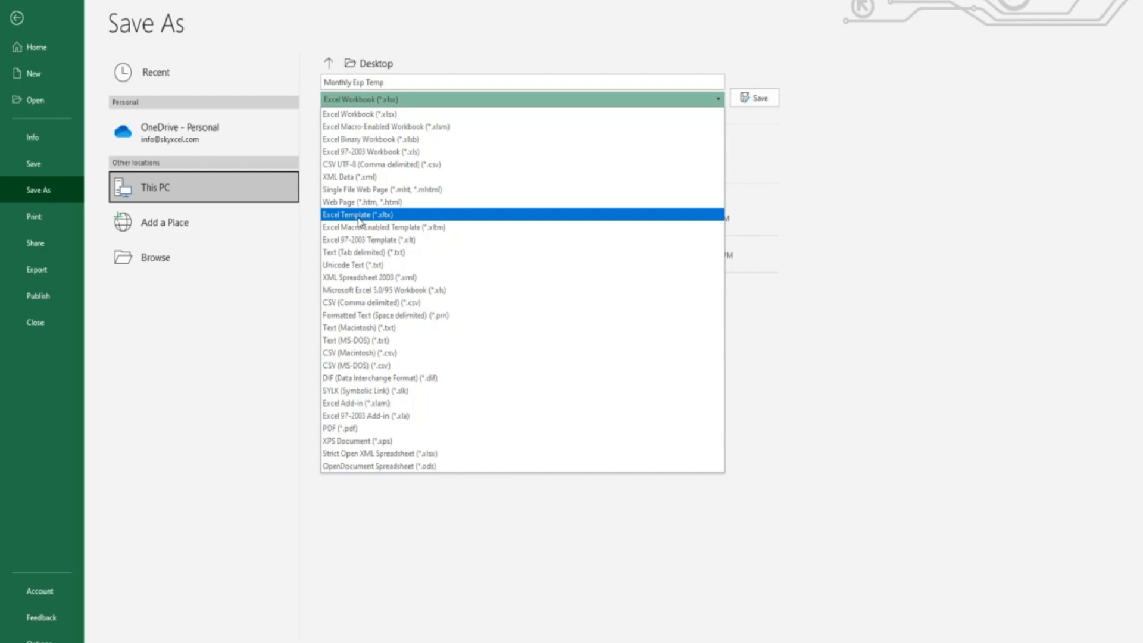
click(359, 215)
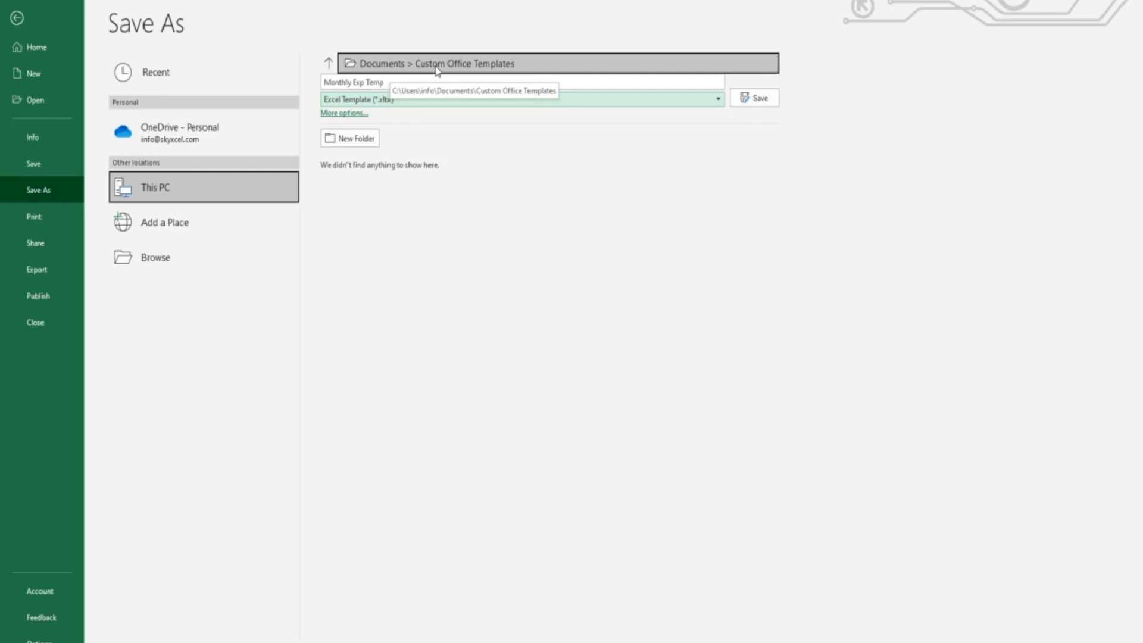
click(754, 97)
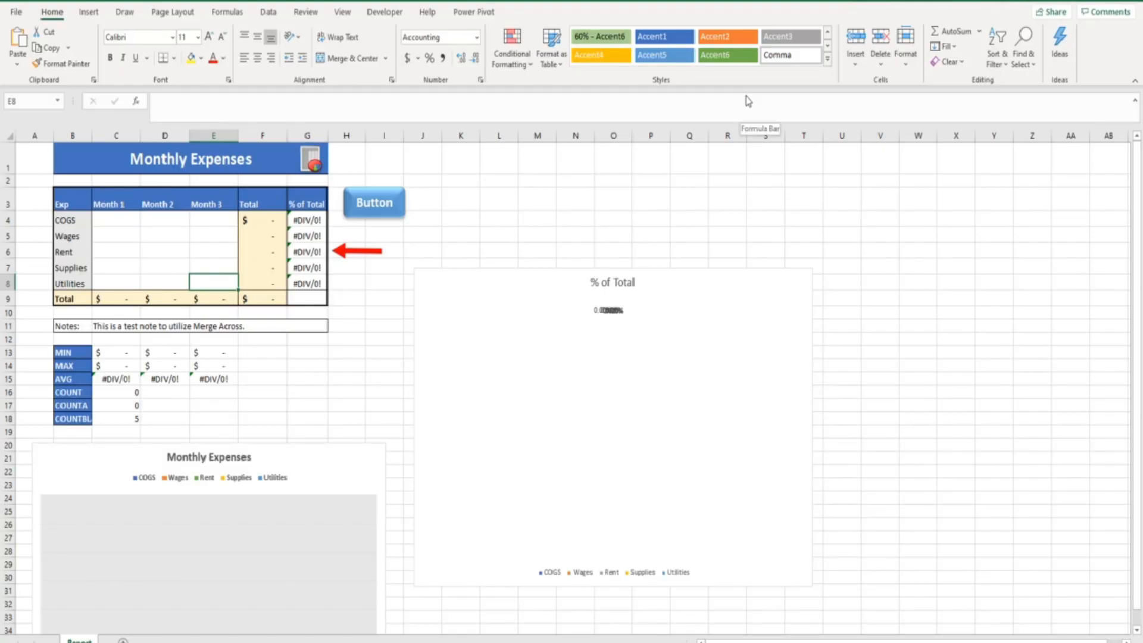
click(1134, 4)
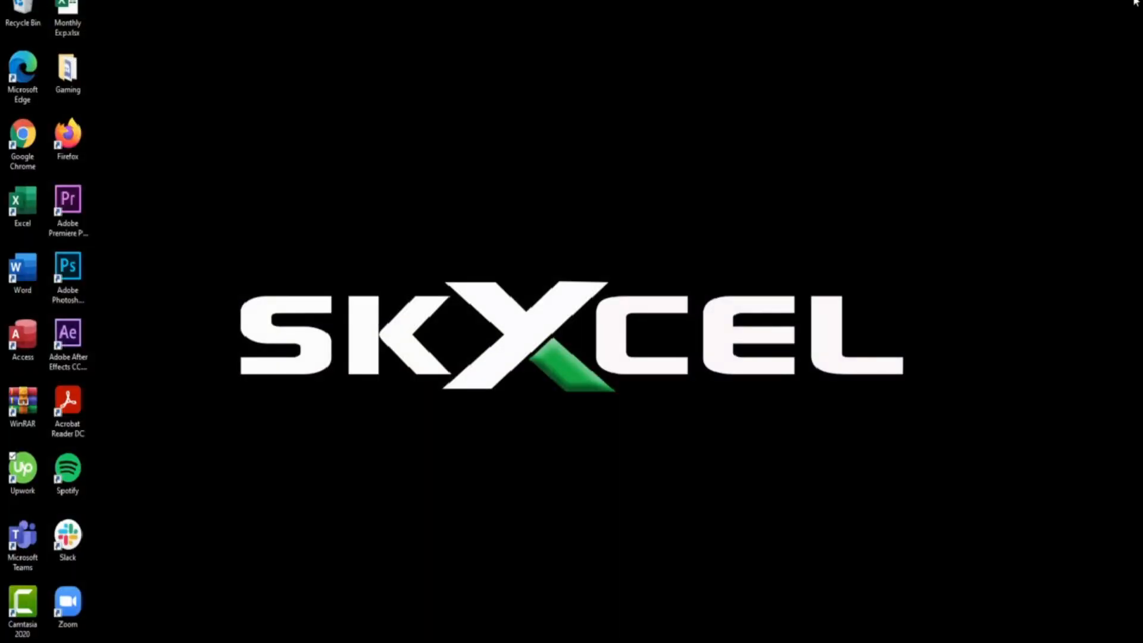
Start Excel and create a new workbook from the personal template Monthly Exp Temp.
double_click(24, 202)
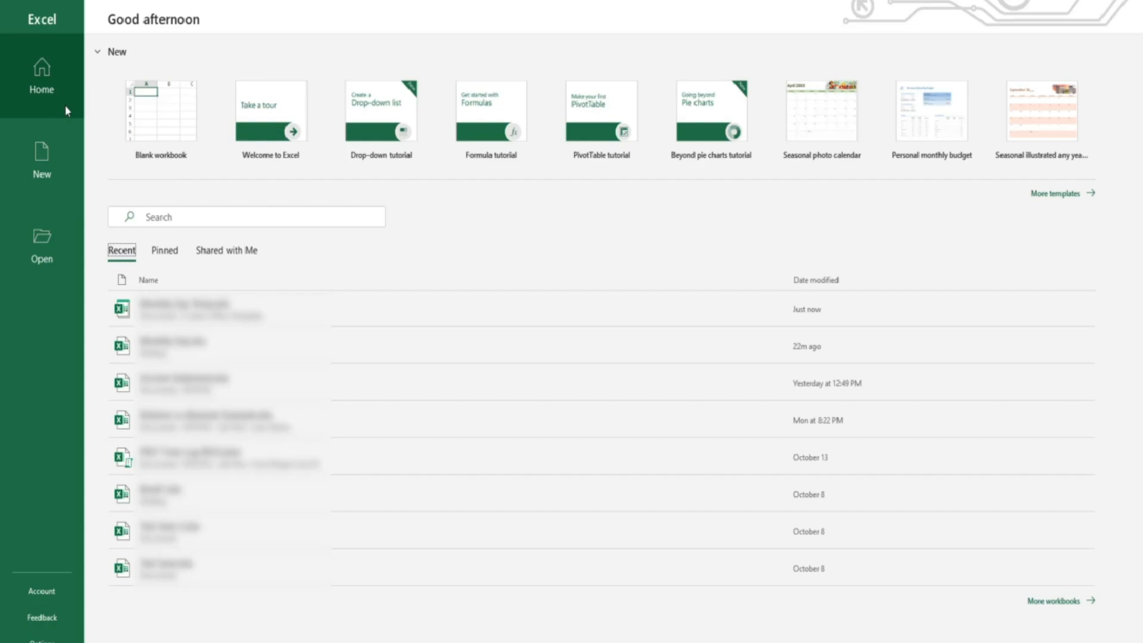
click(65, 154)
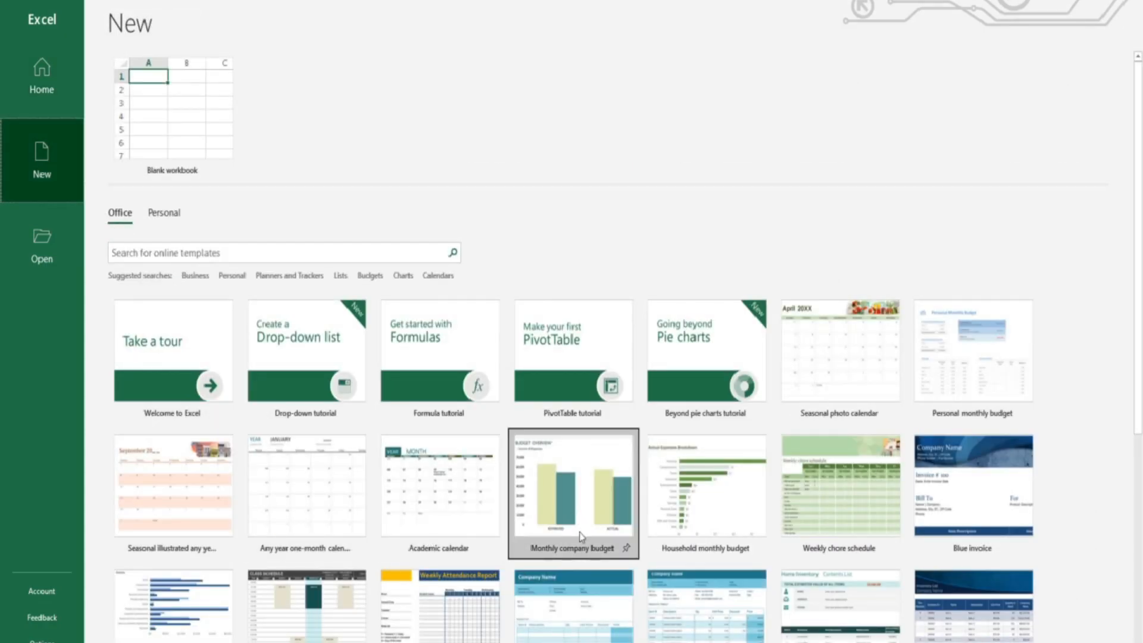
scroll(581, 535, down, 5)
scroll(582, 542, down, 4)
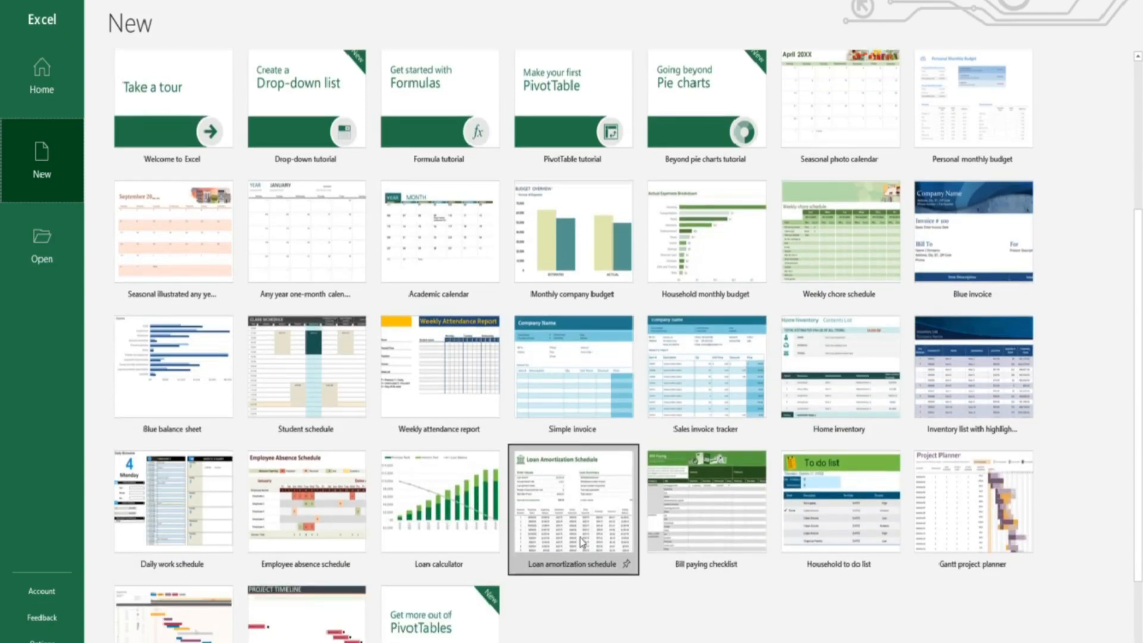
scroll(581, 542, up, 9)
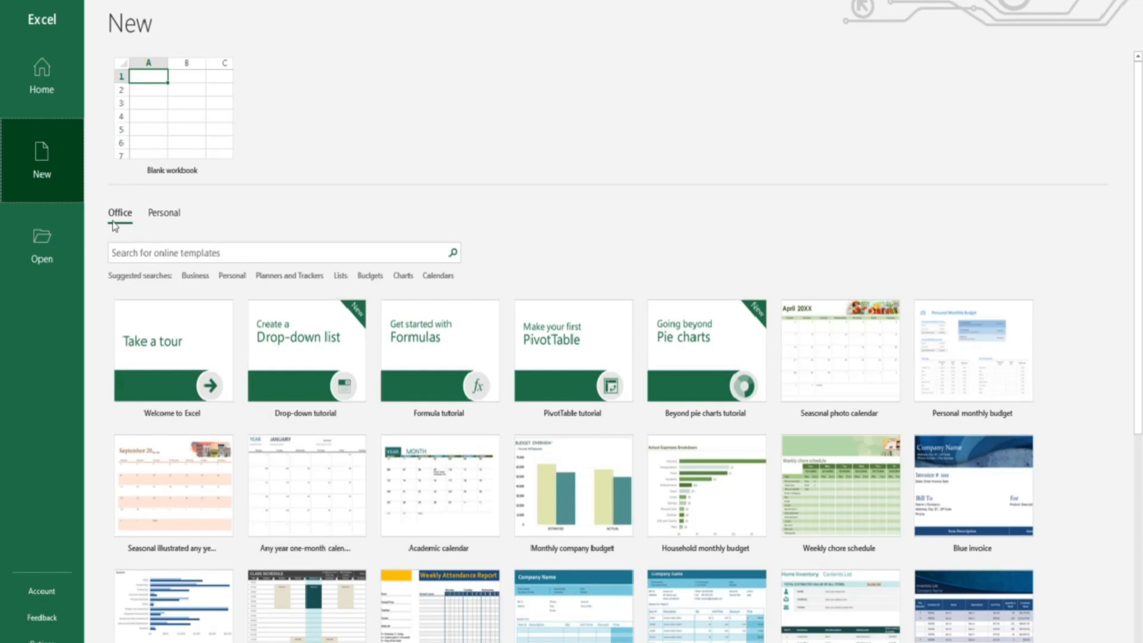
click(158, 220)
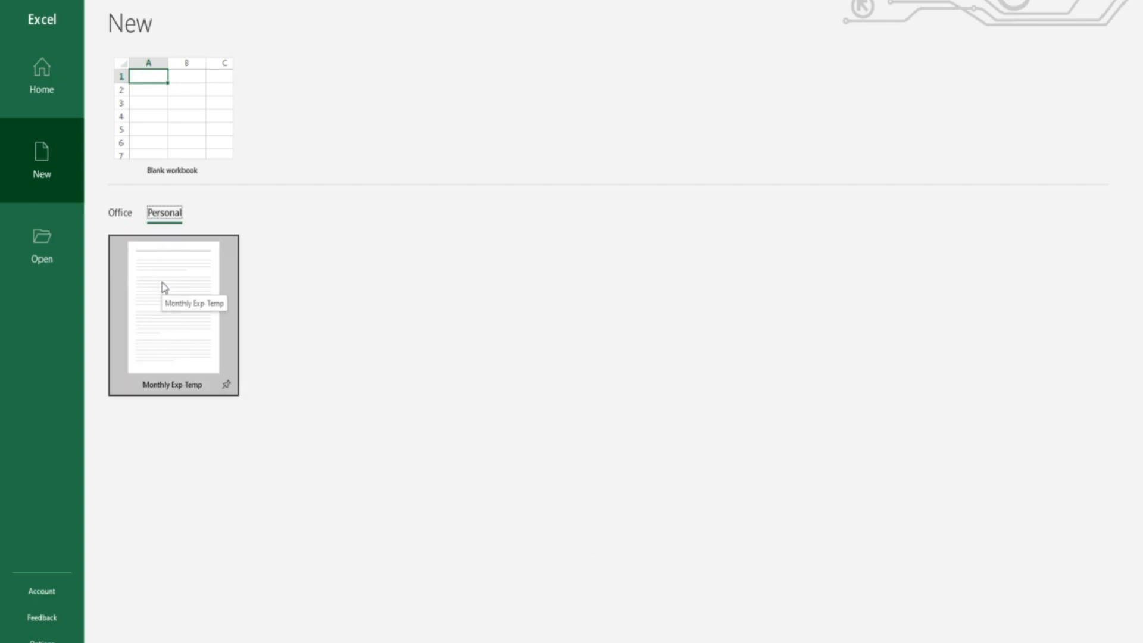
click(164, 288)
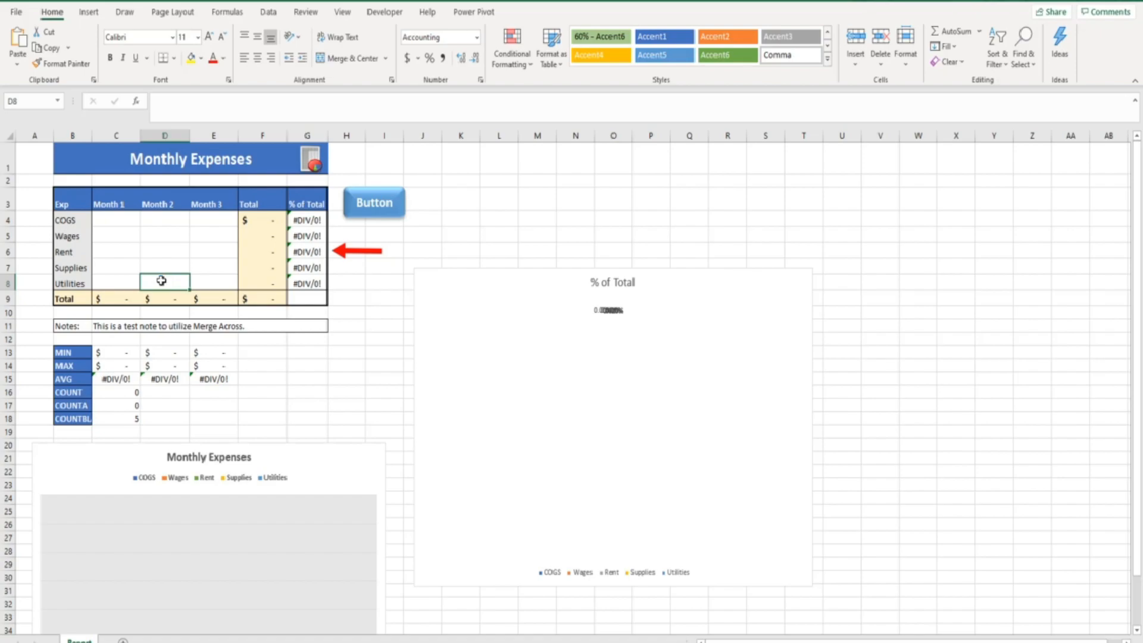
Replace the headings in C3, D3 and E3 with the dates 4/1/20, 5/1/20 and 6/1/20.
click(125, 207)
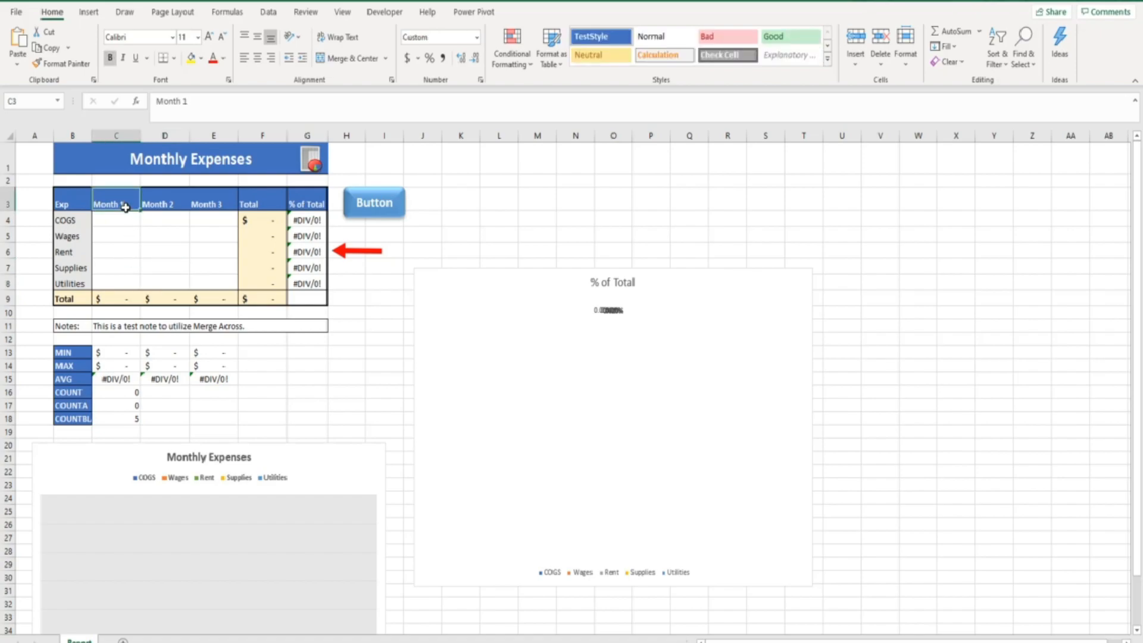
text(4/)
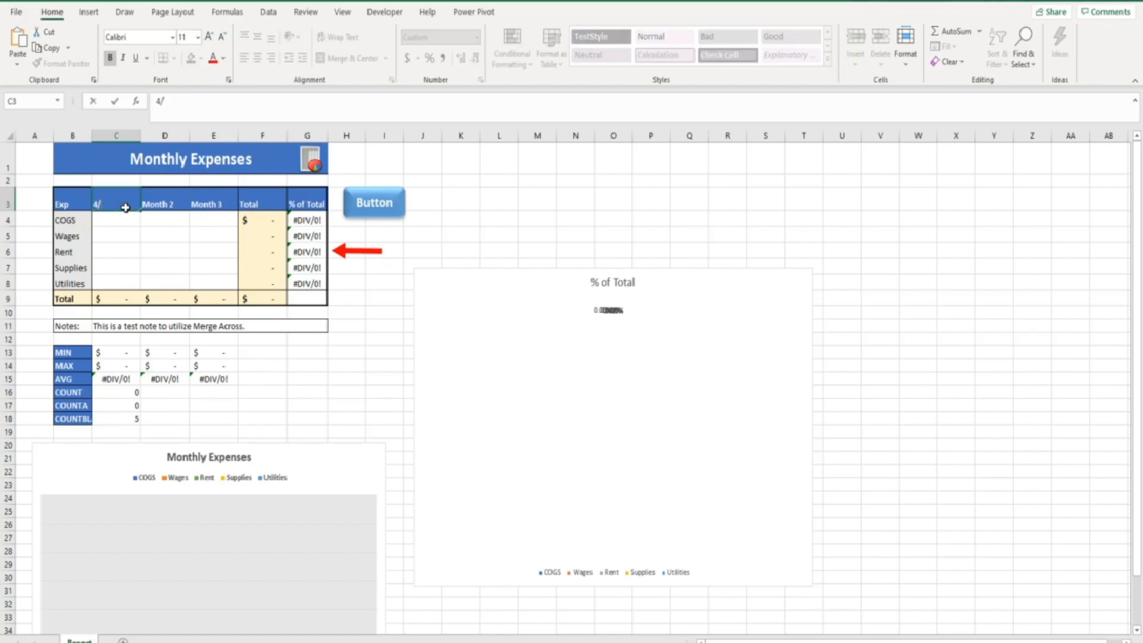
text(1/20)
key(Tab)
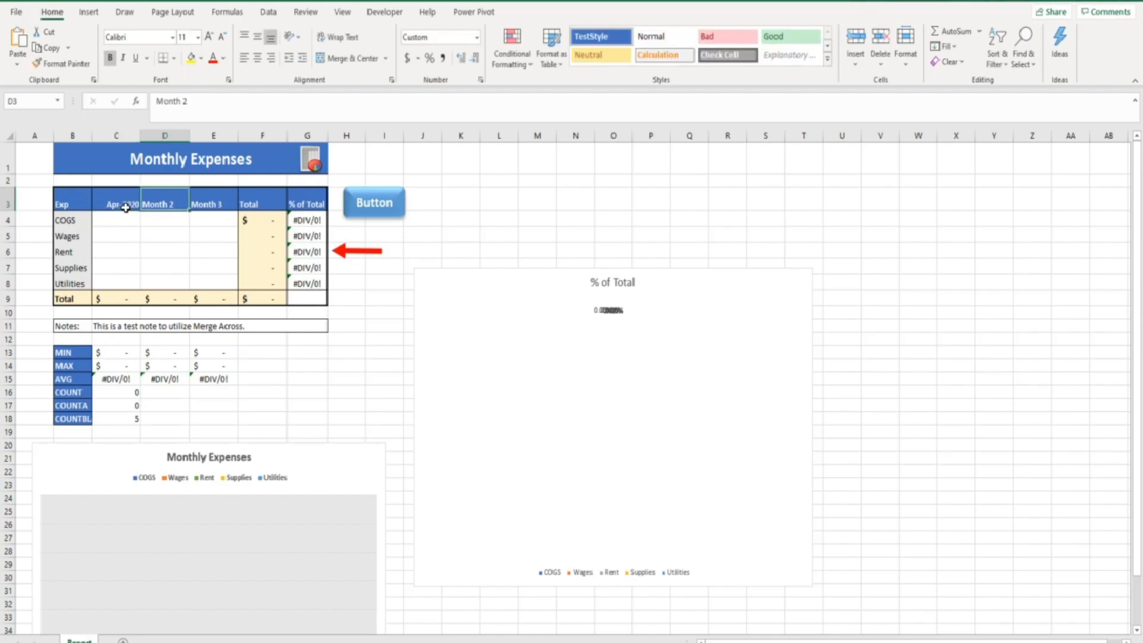
text(5/1/20)
key(ctrl+Return)
key(Tab)
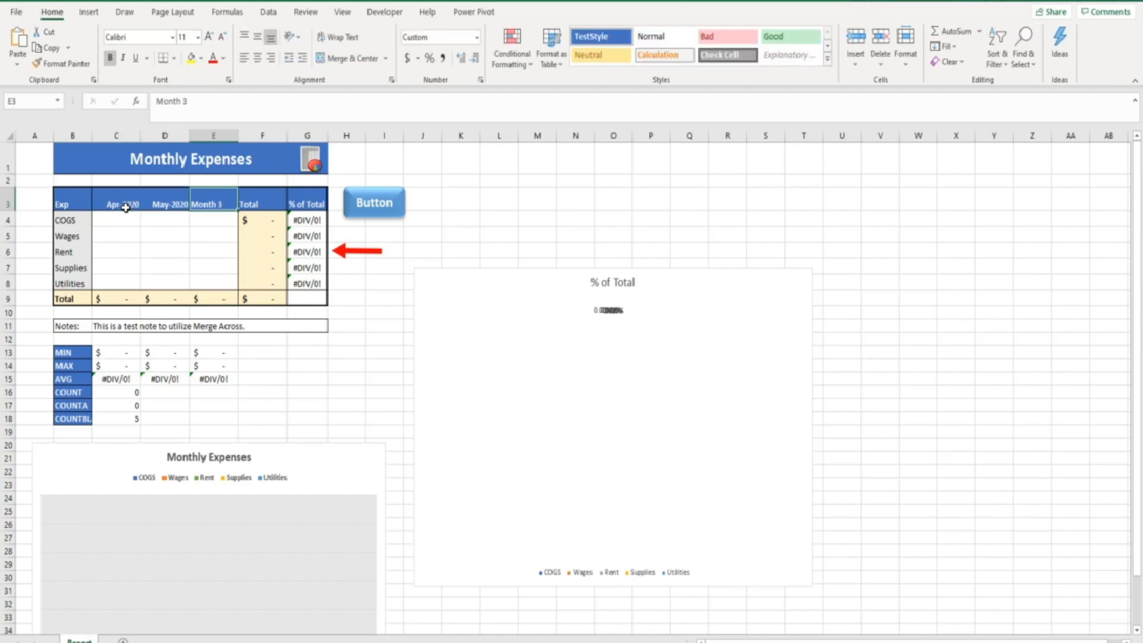
text(6/1/20)
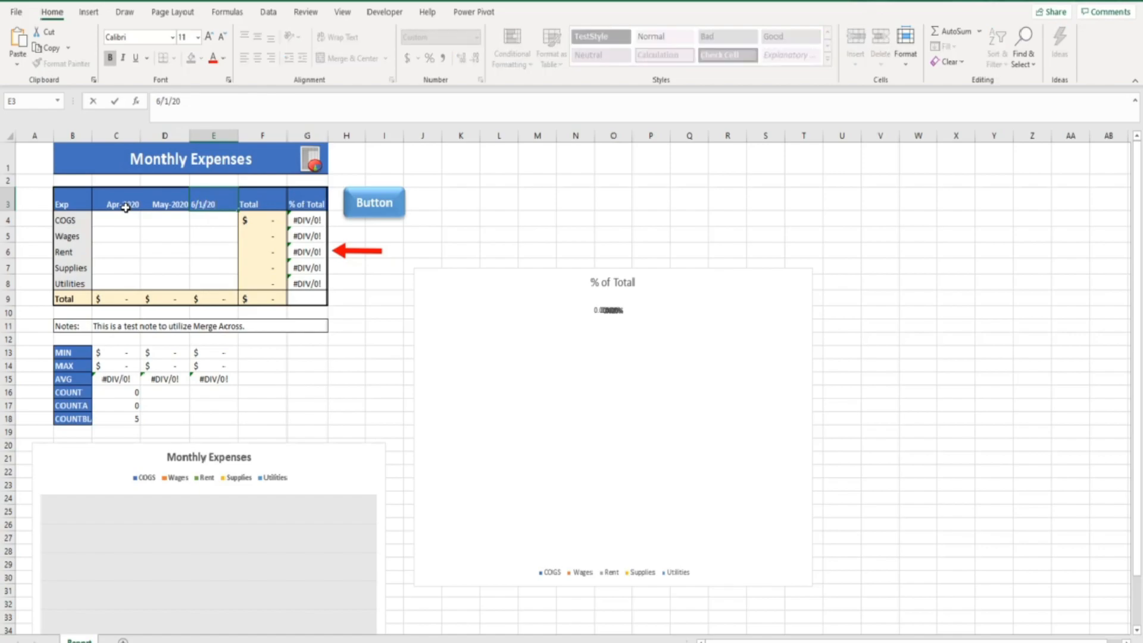
Enter the COGS amounts 750 for April, 1000 for May and 975 for June.
click(121, 218)
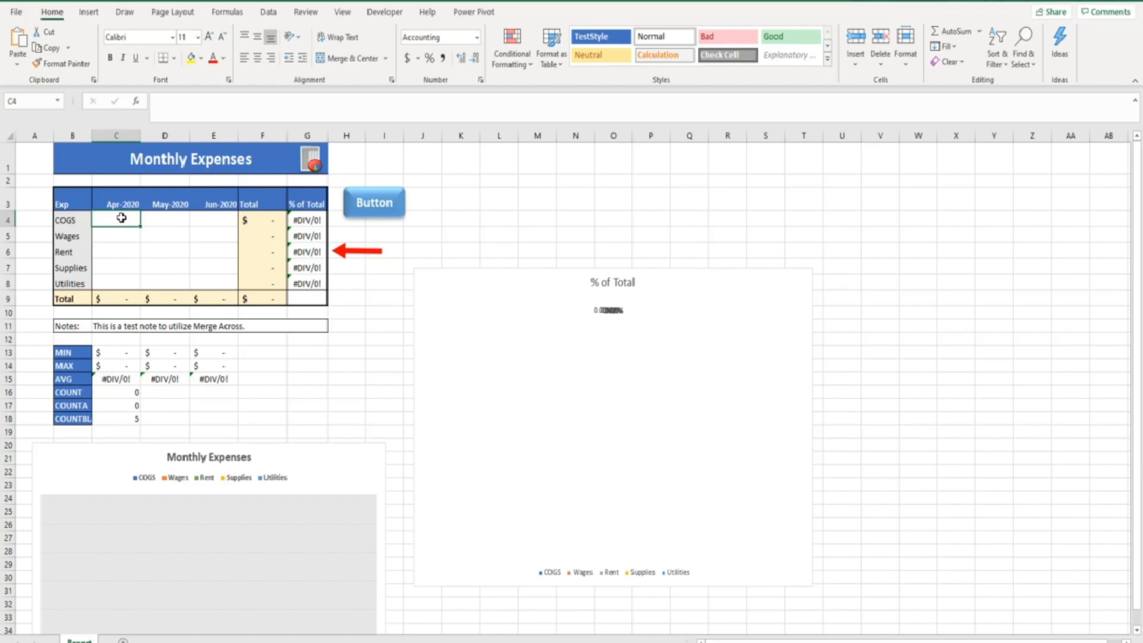
text(750)
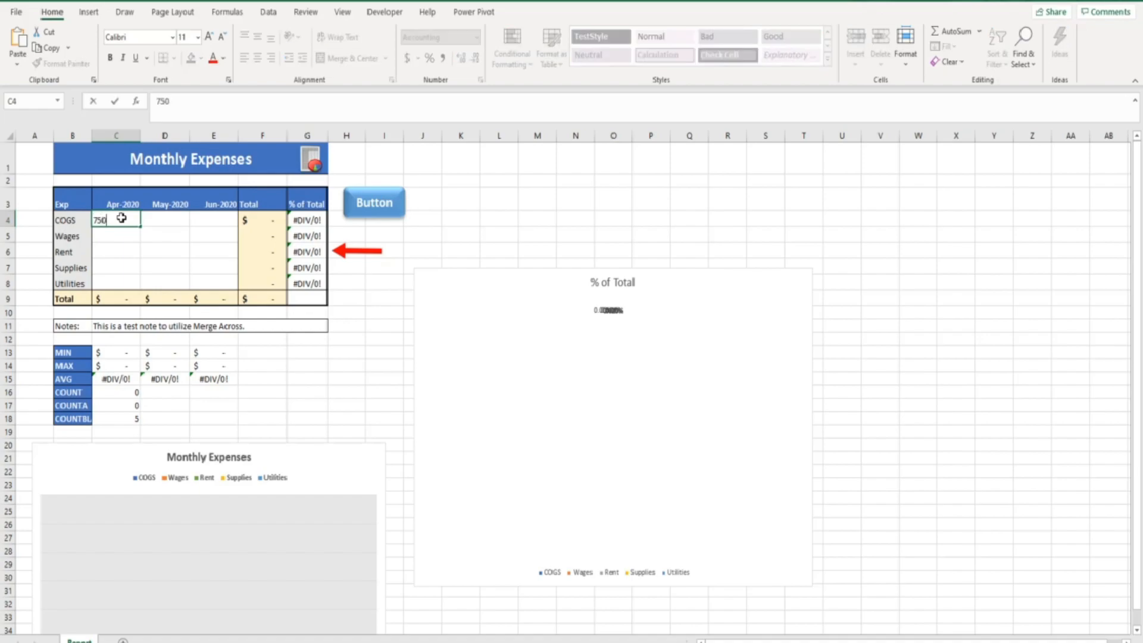
key(Tab)
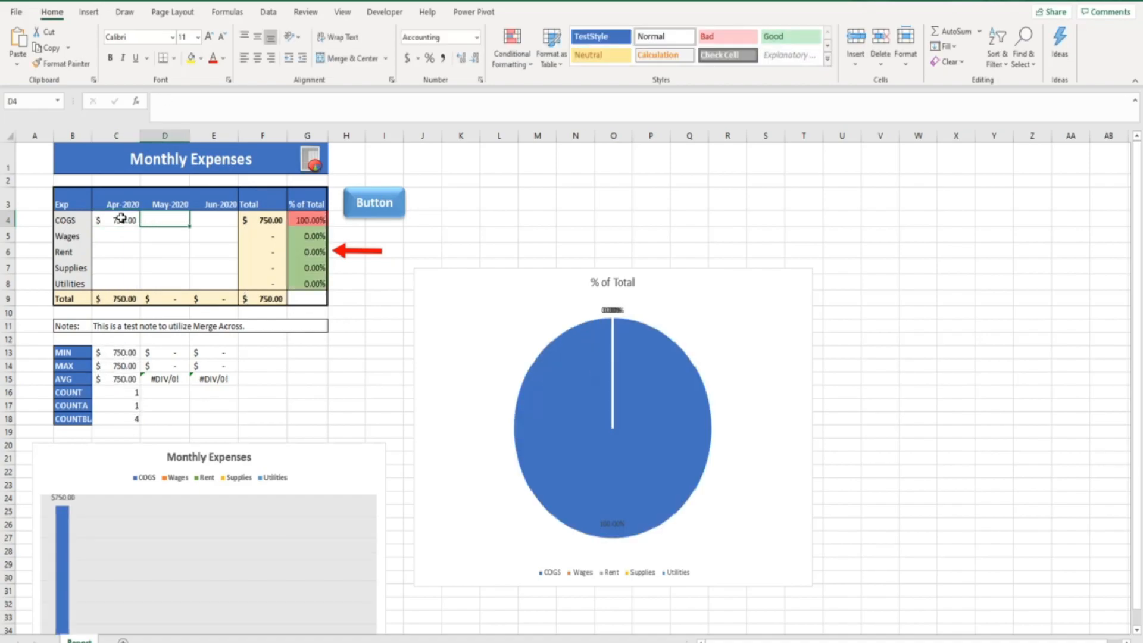
text(1000)
key(Tab)
text(975)
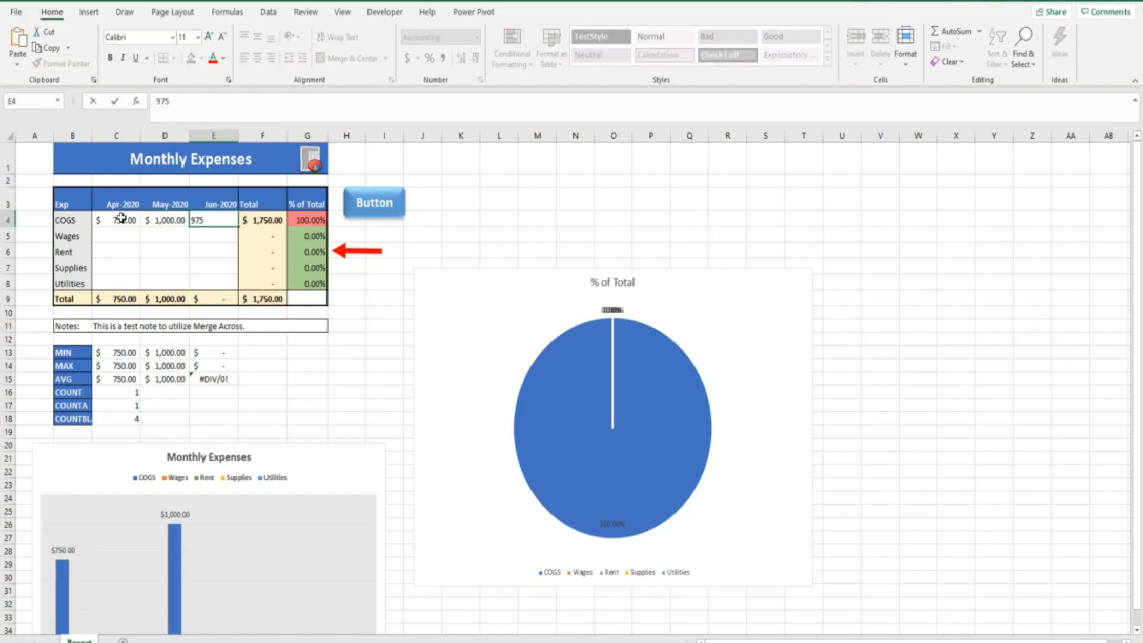
key(Return)
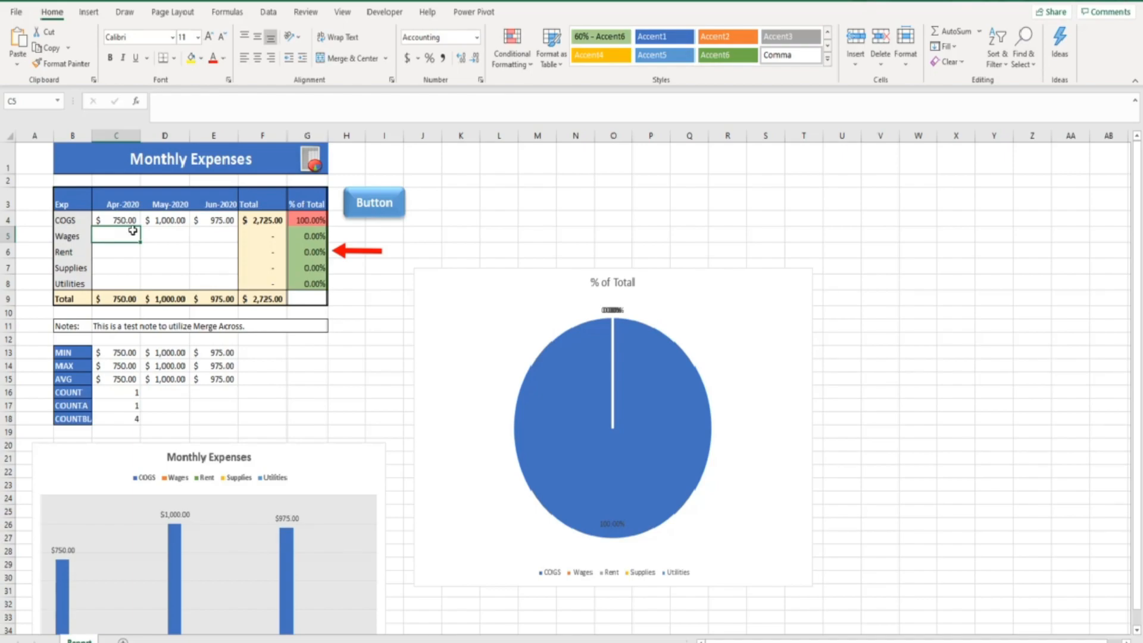
drag(304, 221, 308, 285)
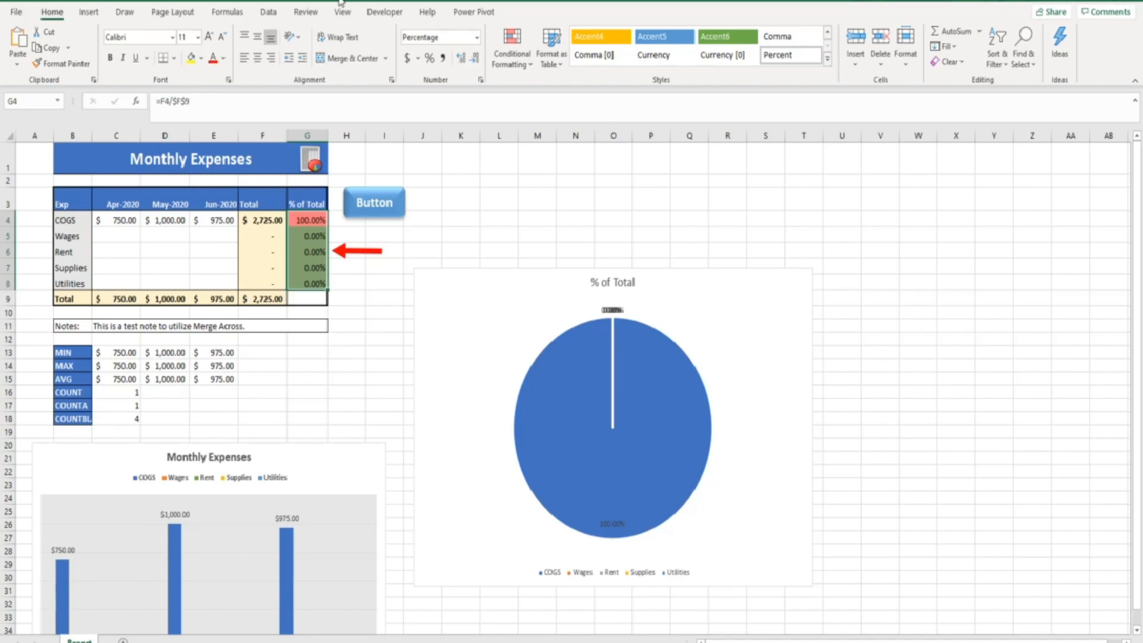
Begin saving the filled-in workbook to this PC's Documents folder as an Excel Workbook (*.xlsx), starting the file name entry.
click(17, 14)
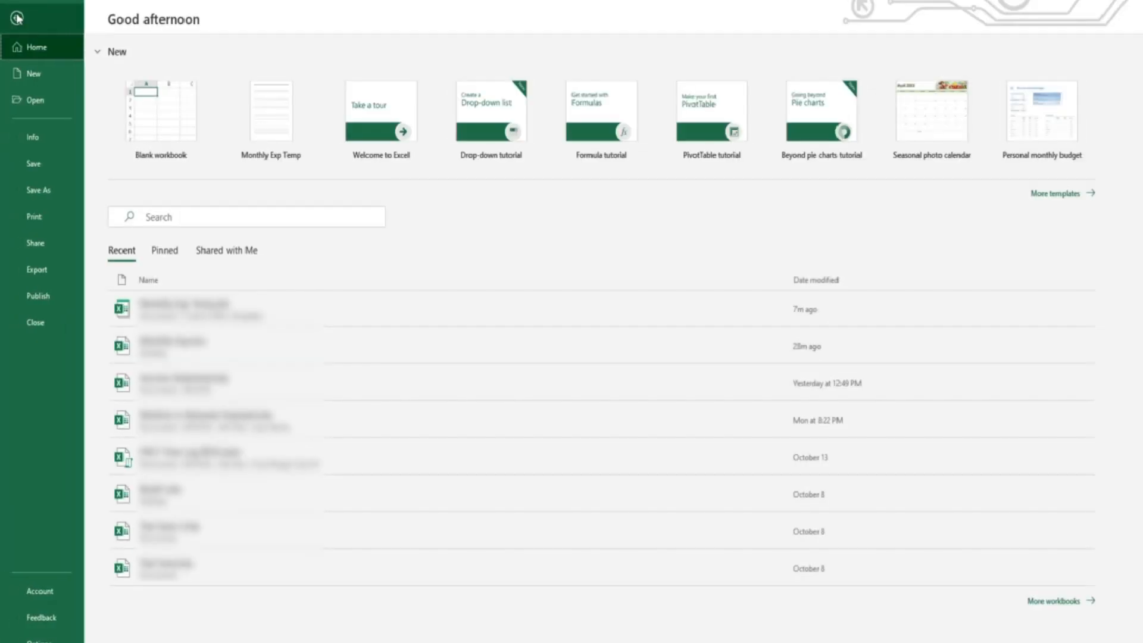
click(59, 188)
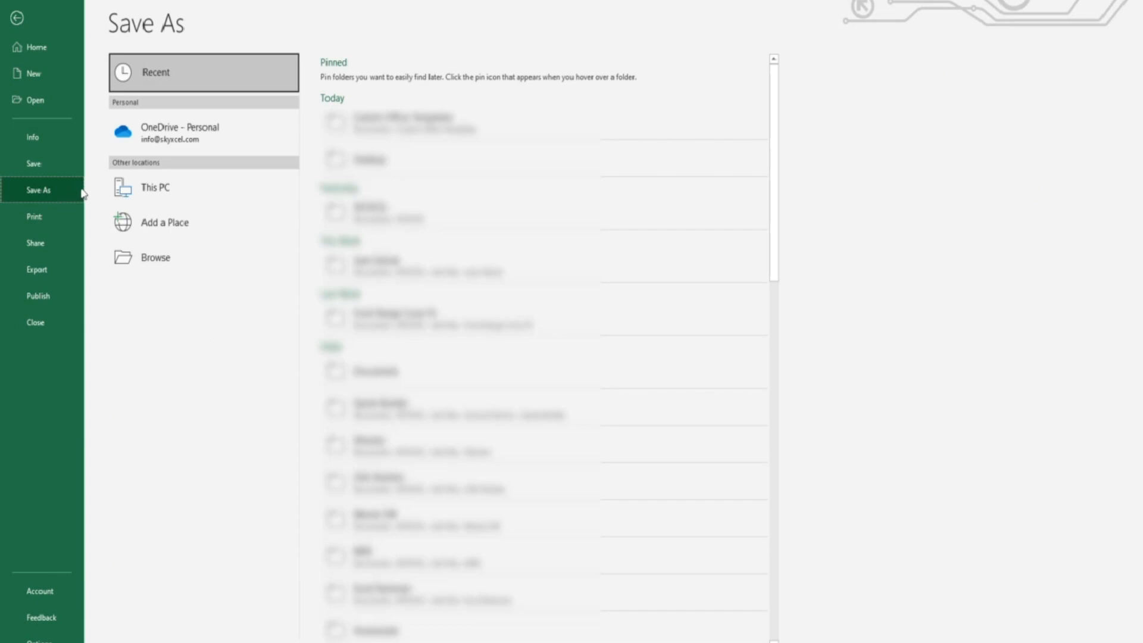
click(151, 189)
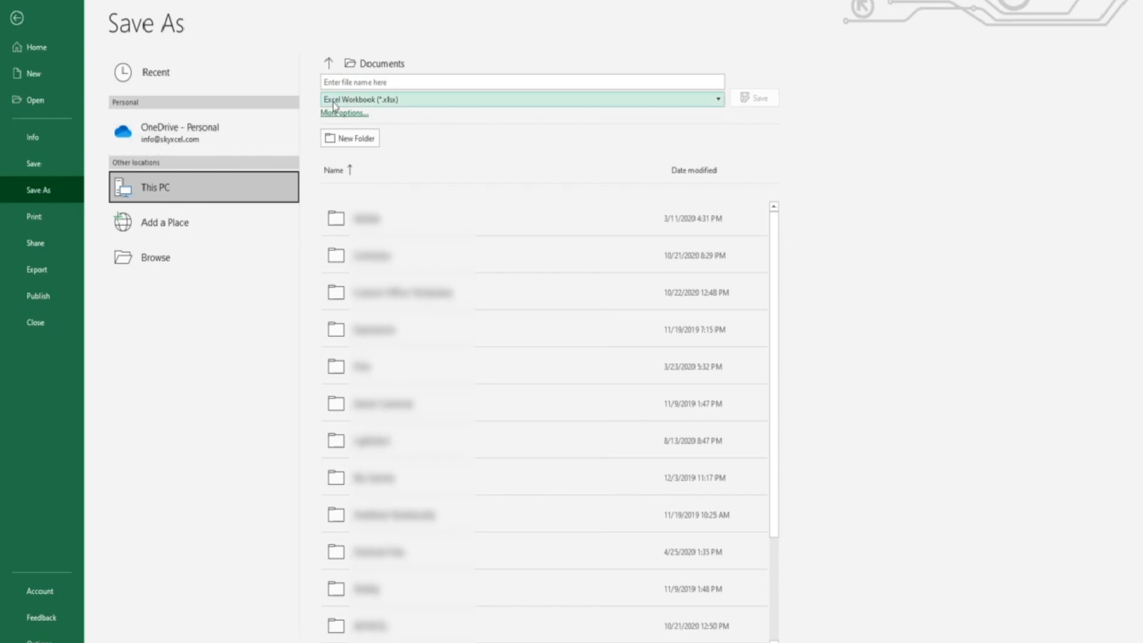
click(355, 83)
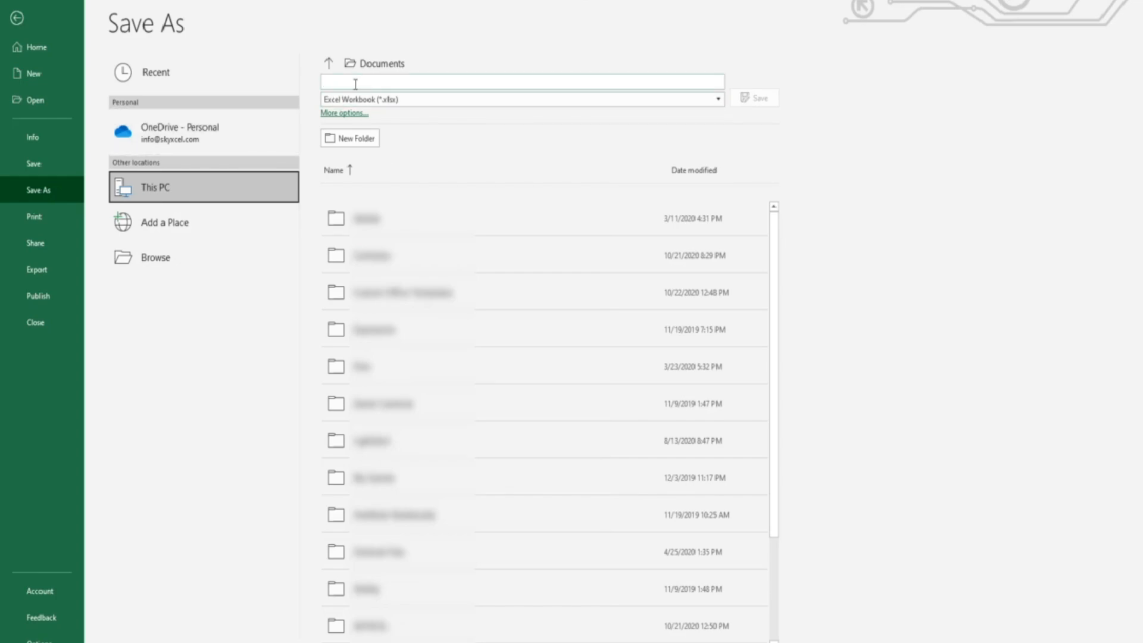